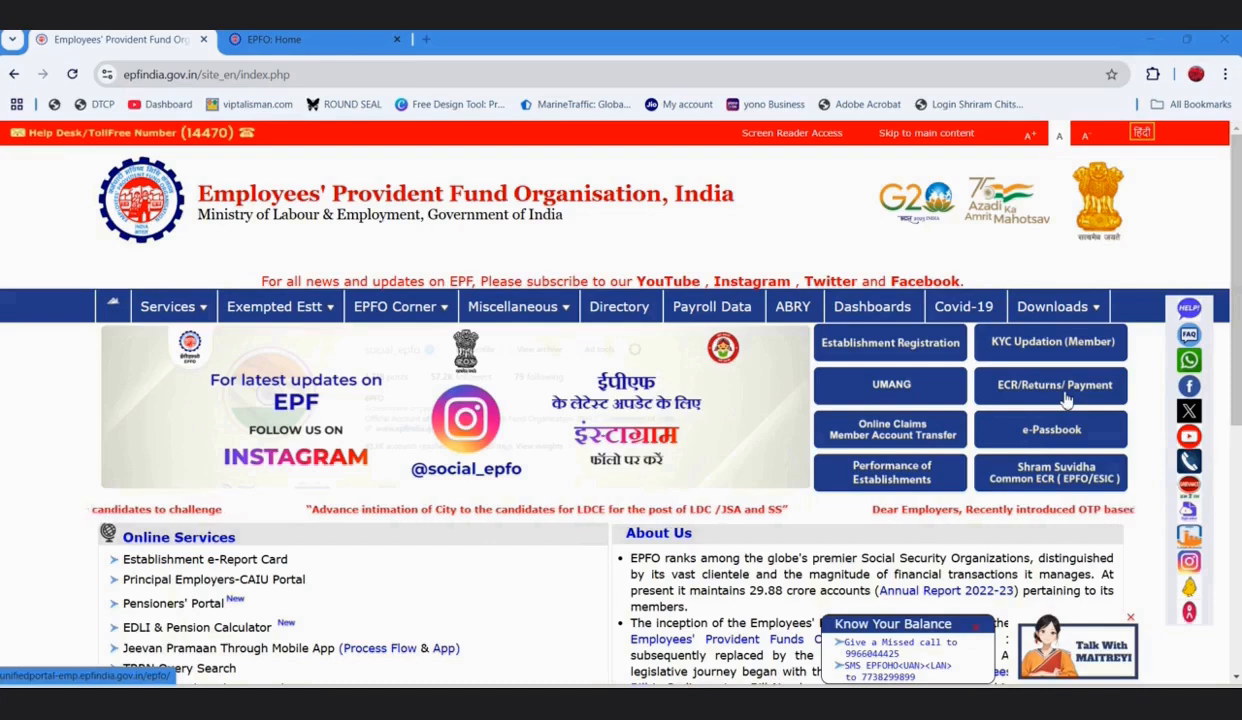
# - Open the ECR/Returns/Payment employer portal, dismissing its security alert, and switch to the signed-in employer session
pyautogui.click(1066, 399)
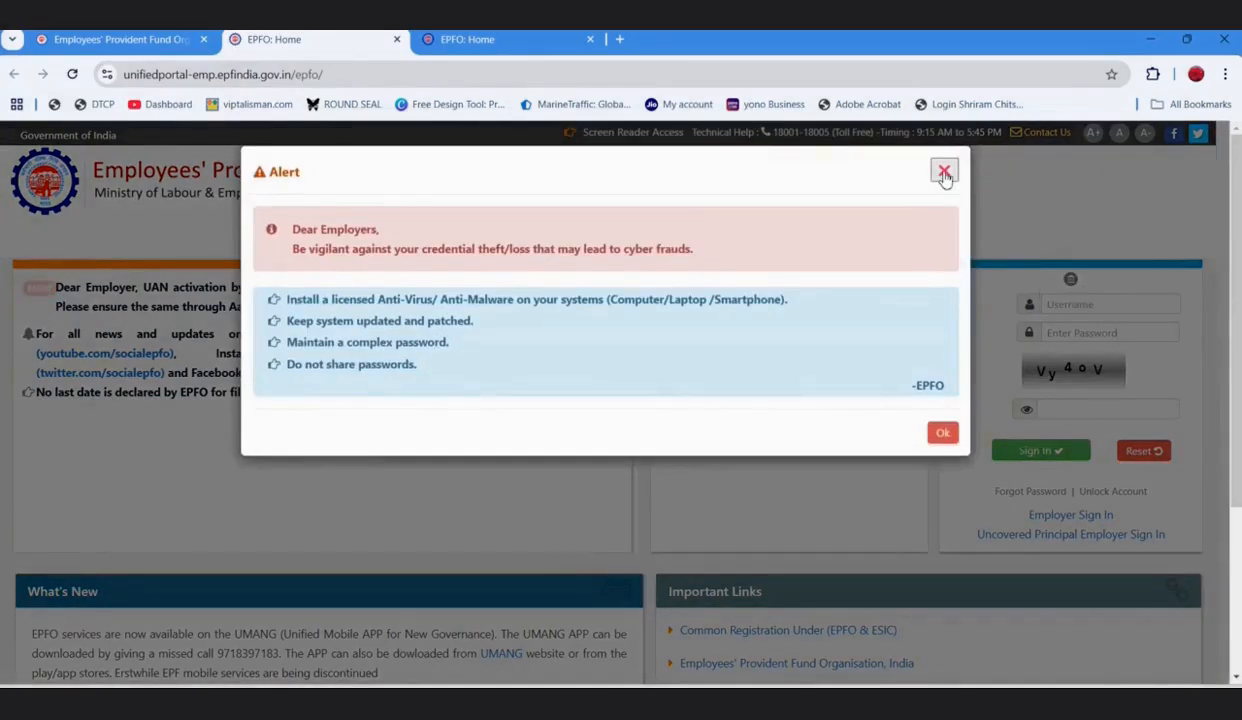
pyautogui.click(943, 170)
pyautogui.click(1080, 303)
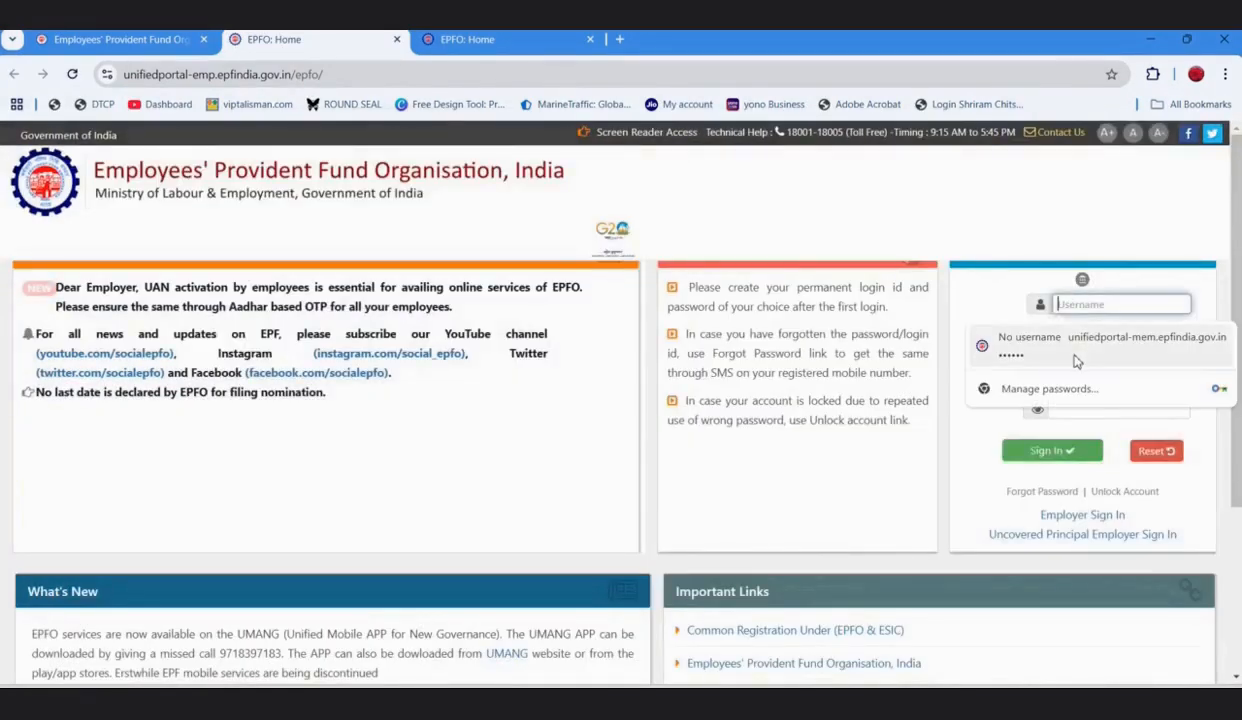
pyautogui.click(1062, 405)
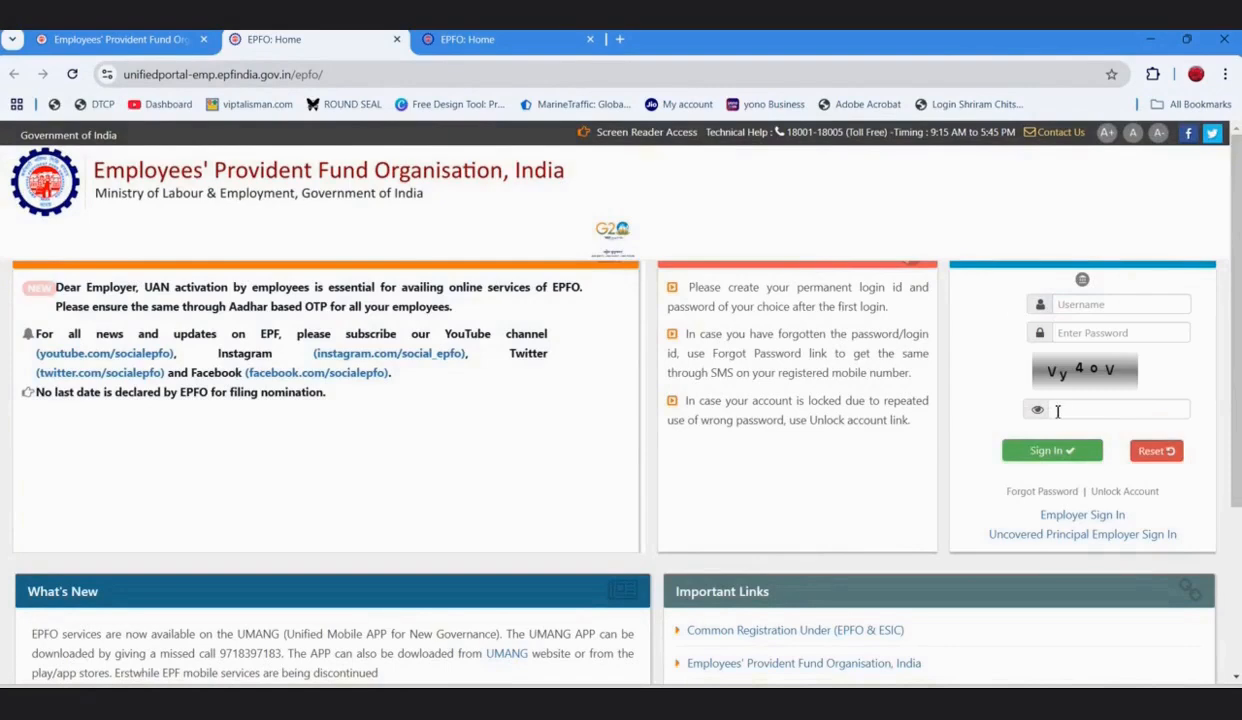
pyautogui.click(512, 38)
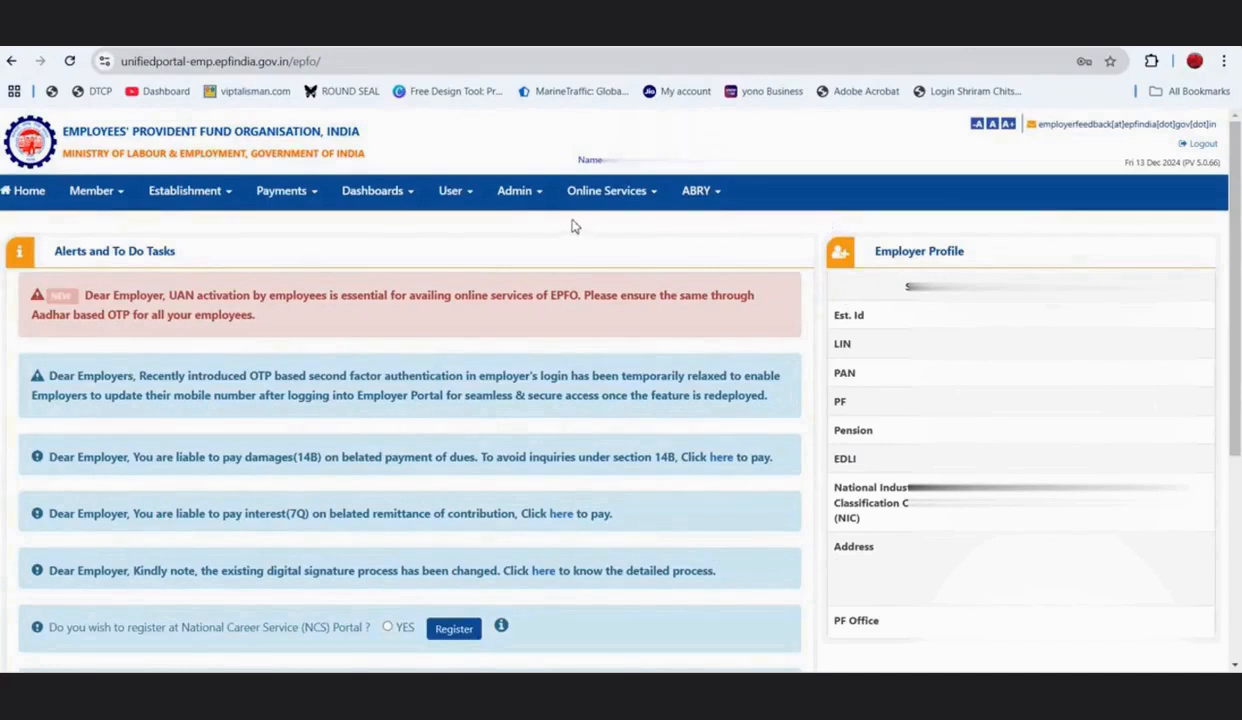
# - Open a new direct challan entry through ECR/Return Filing
pyautogui.click(302, 198)
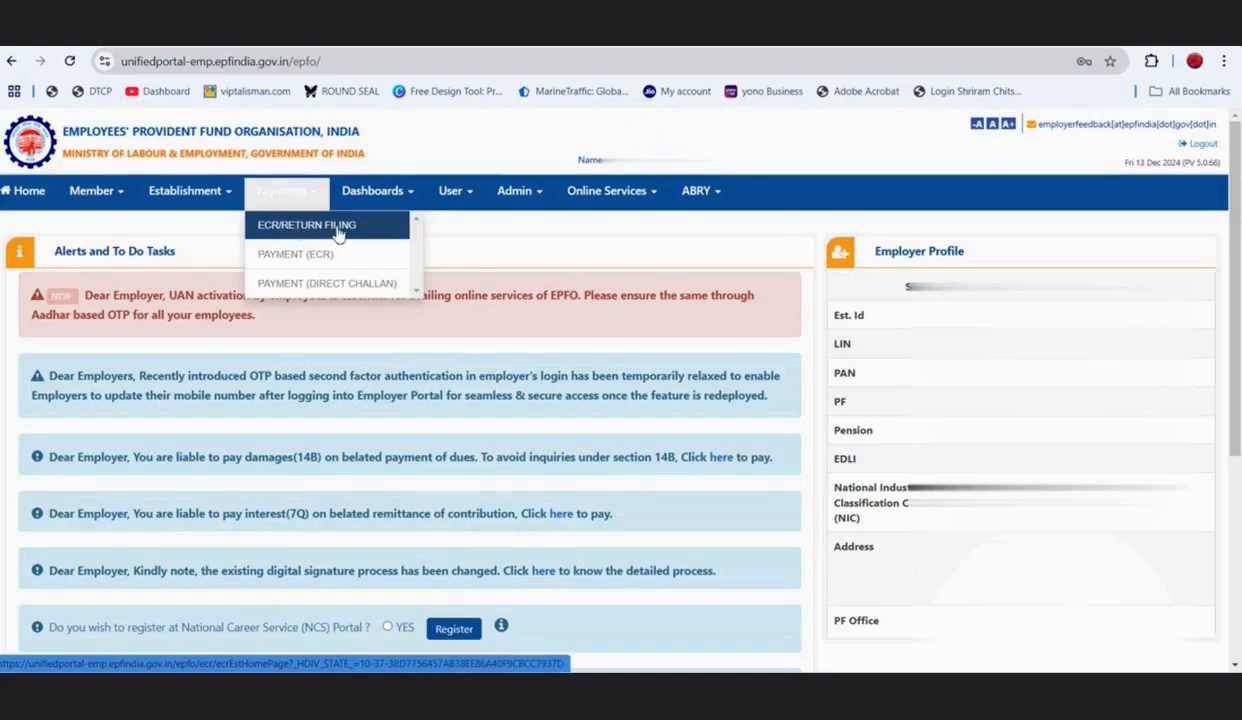
pyautogui.click(333, 233)
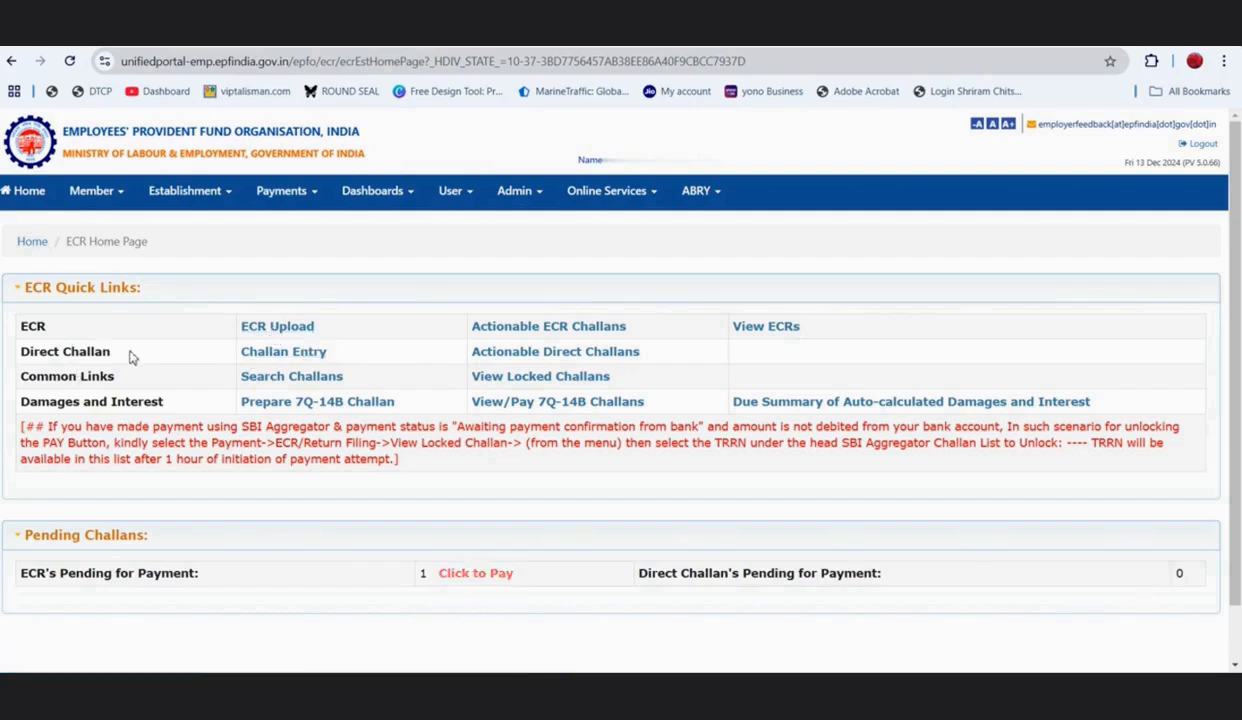
pyautogui.click(286, 354)
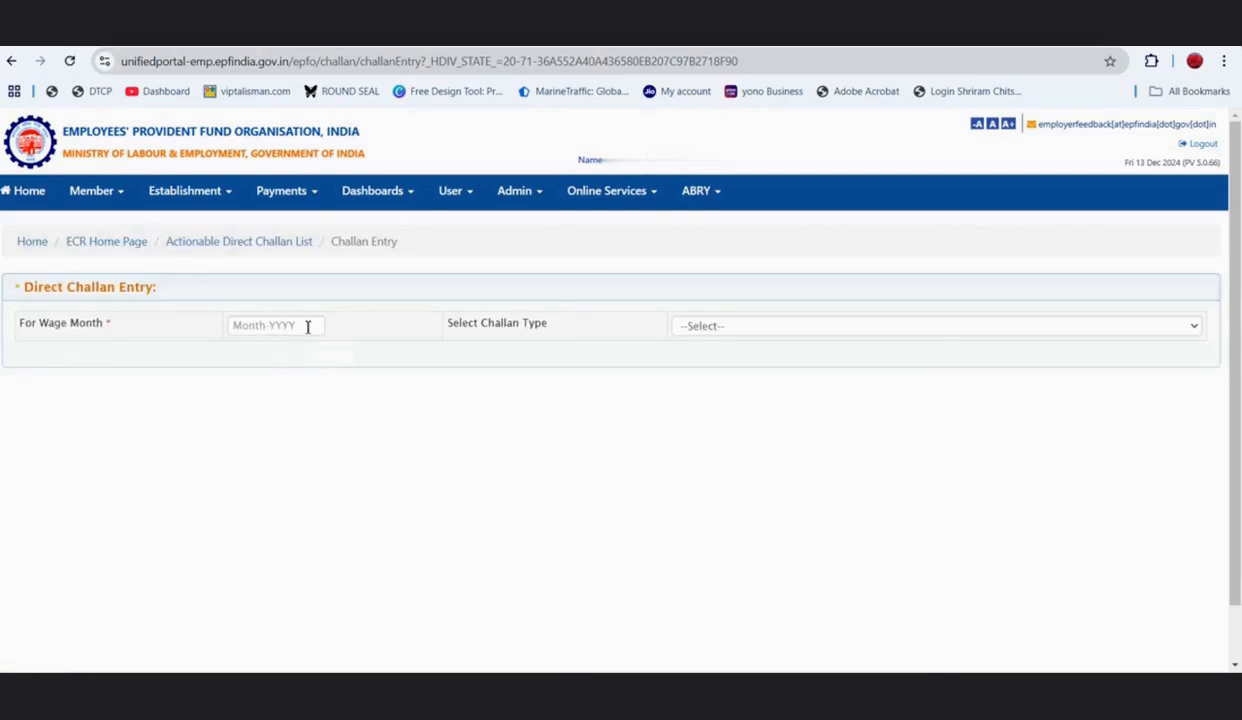
# - Set the wage month to Dec-2024 and the challan type to Administrative/Inspection Charges Challan
pyautogui.click(306, 324)
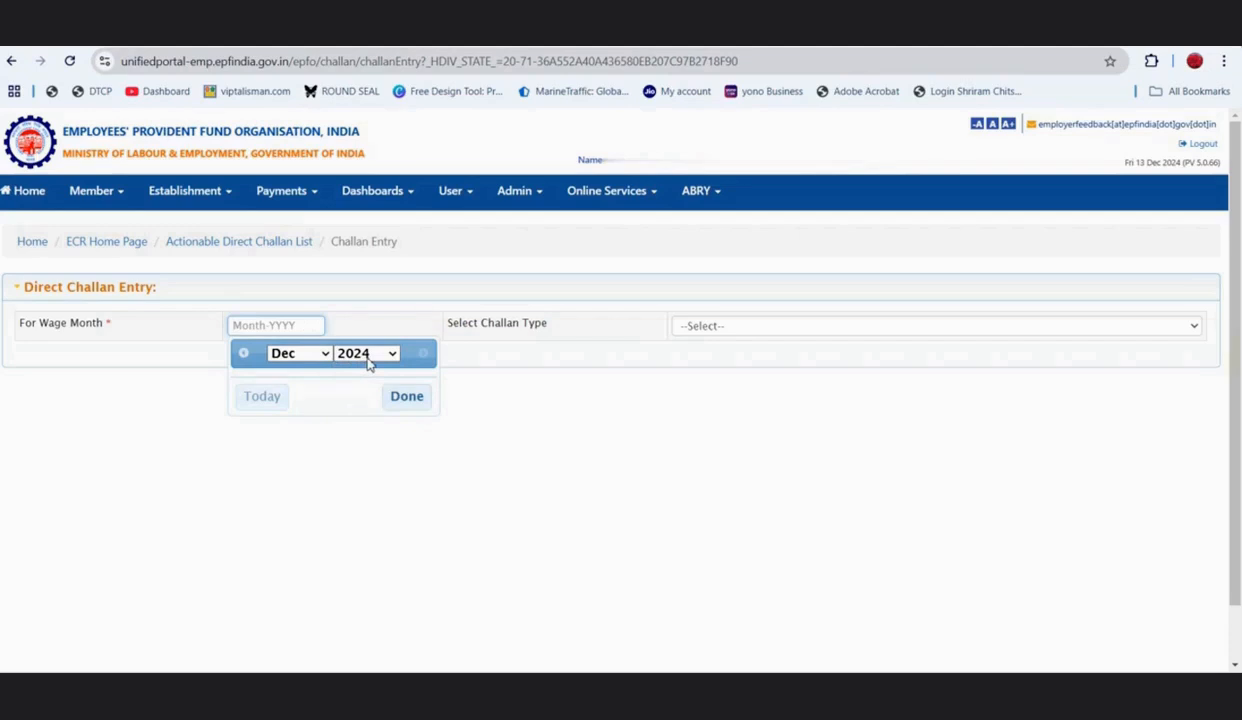
pyautogui.click(407, 396)
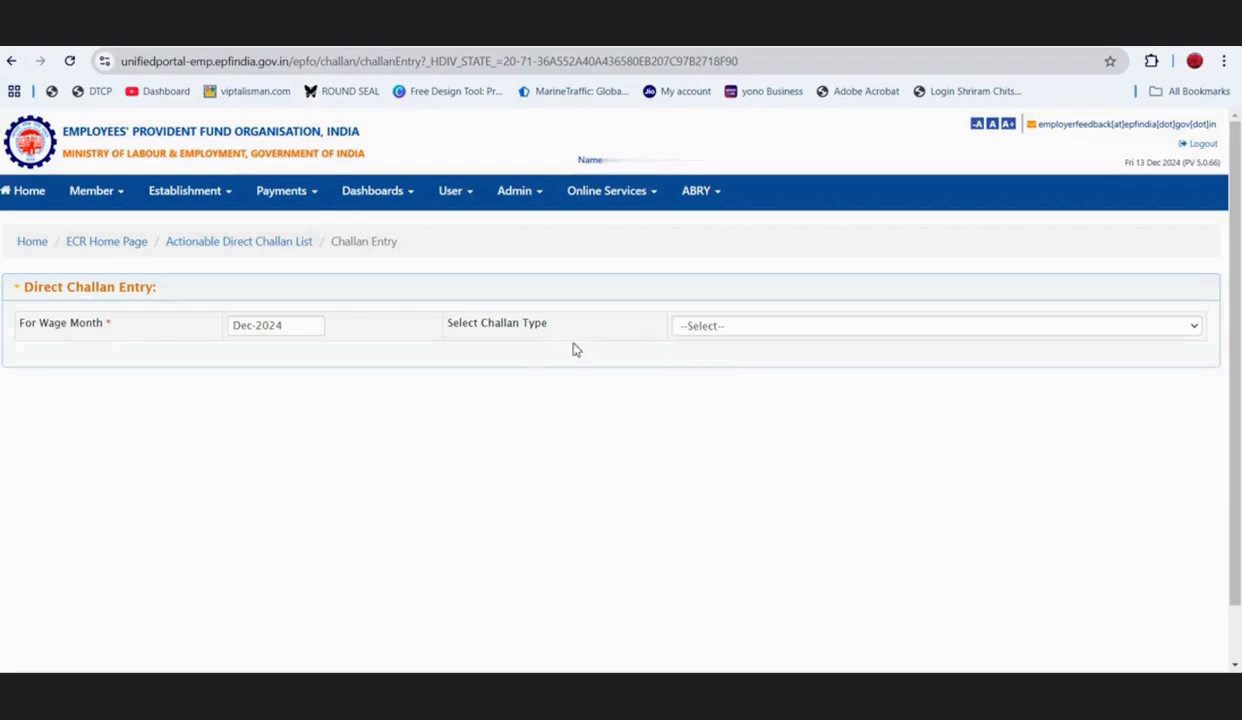
pyautogui.click(718, 328)
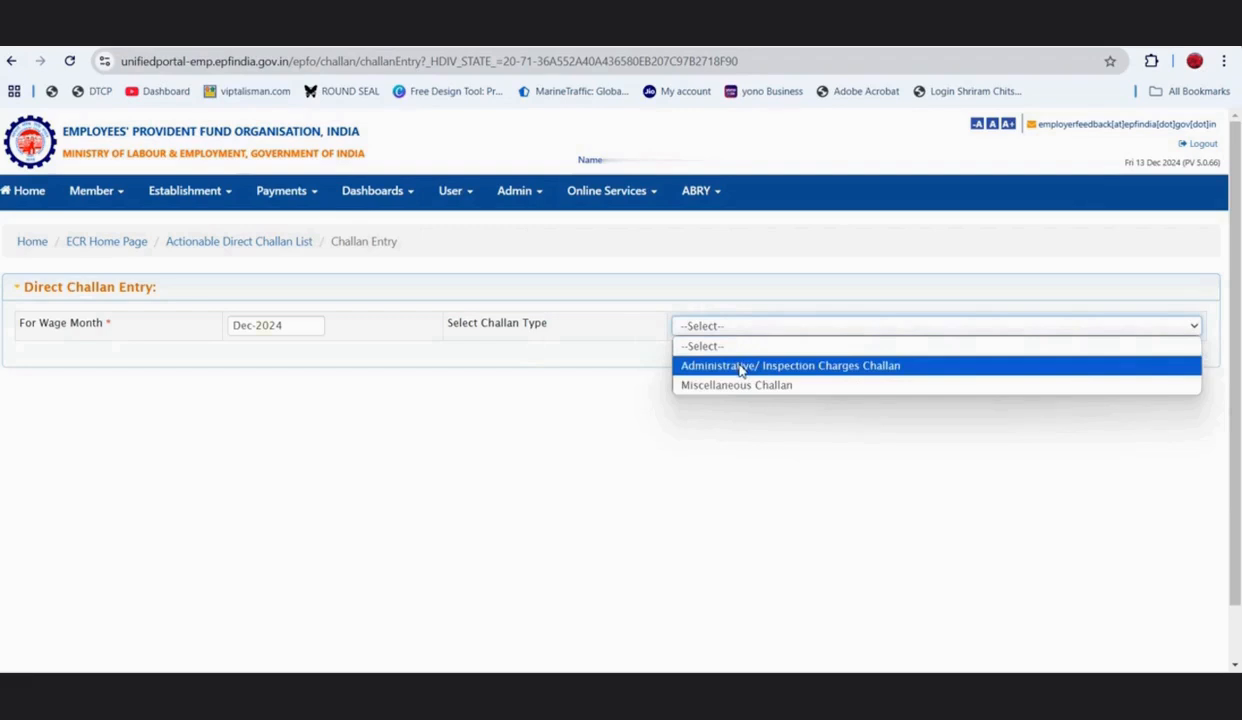
pyautogui.click(741, 367)
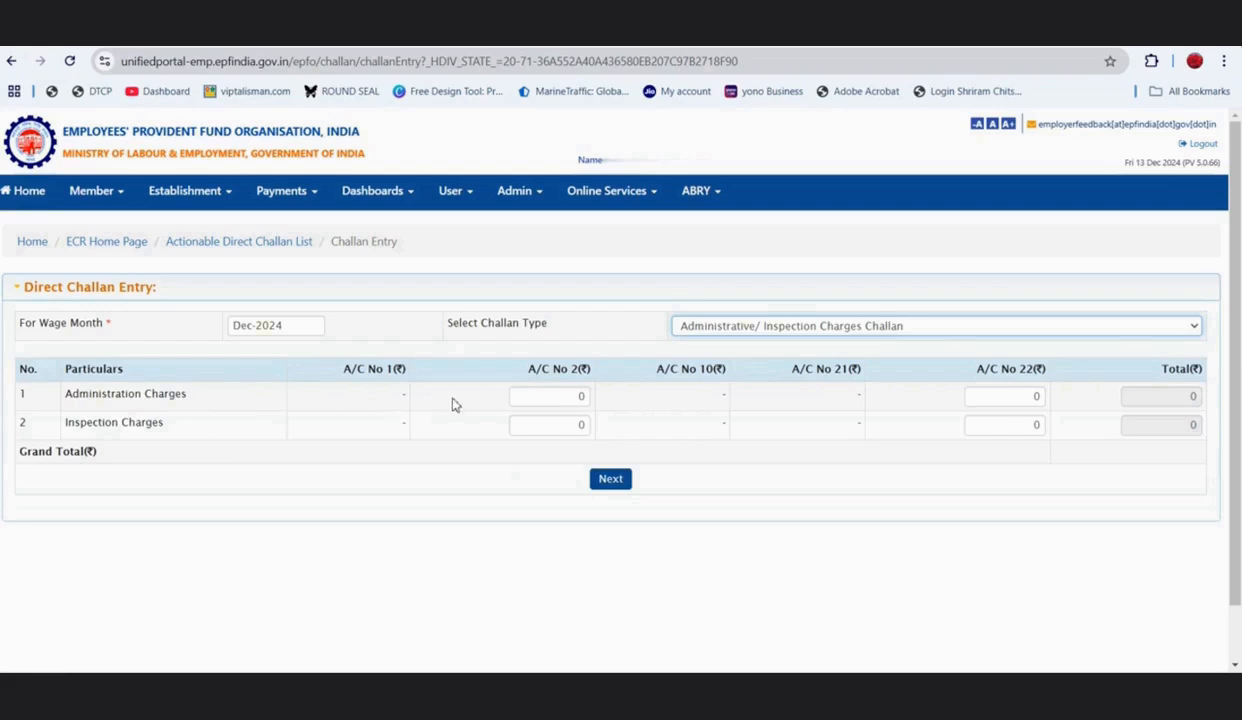
# - Enter 500 as the administration charges under A/C No 2
pyautogui.click(586, 398)
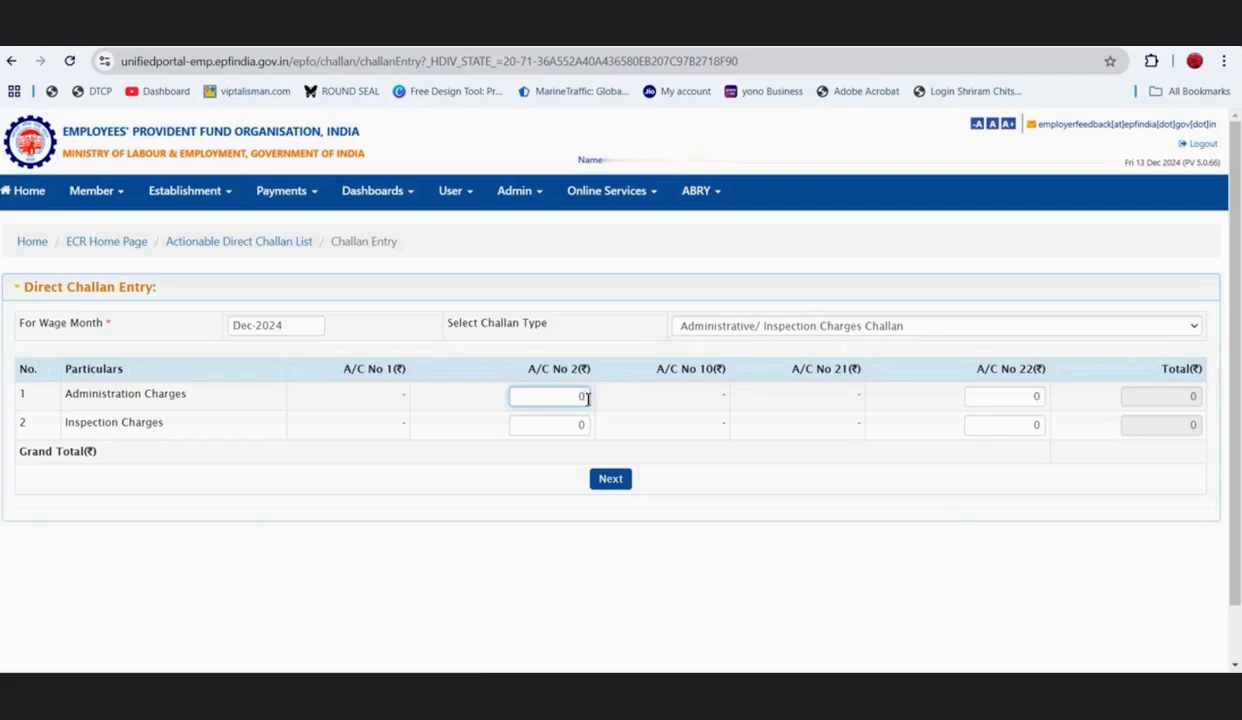
pyautogui.press('BackSpace')
pyautogui.write('500')
pyautogui.click(645, 450)
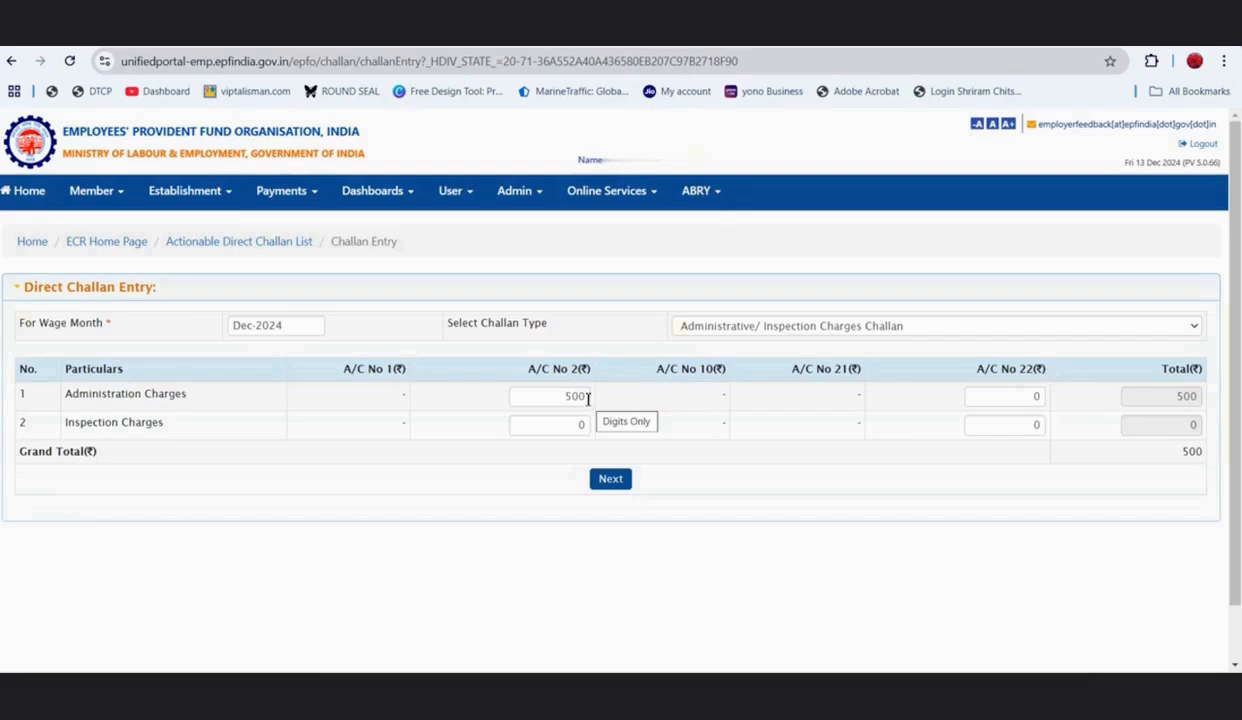
# - Set the administration charges under A/C No 2 to 75 and save the challan as a draft
pyautogui.click(589, 398)
pyautogui.press('BackSpace')
pyautogui.press('BackSpace')
pyautogui.press('BackSpace')
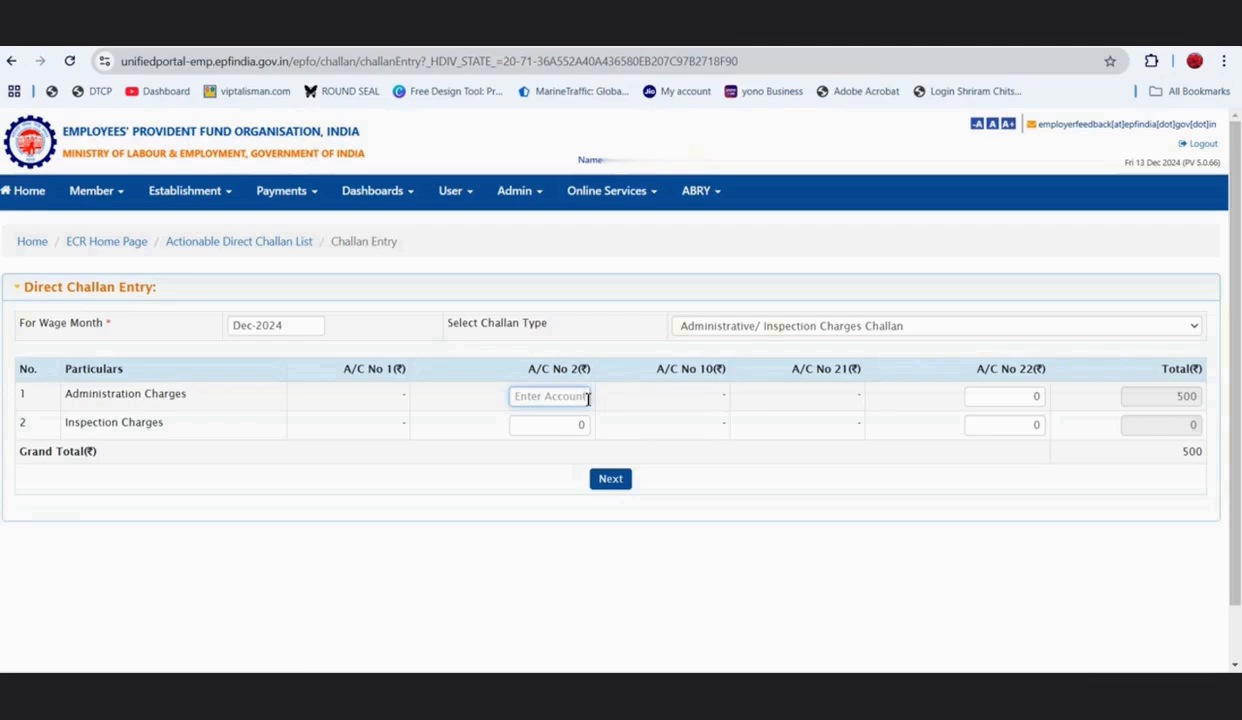
pyautogui.write('75')
pyautogui.click(610, 482)
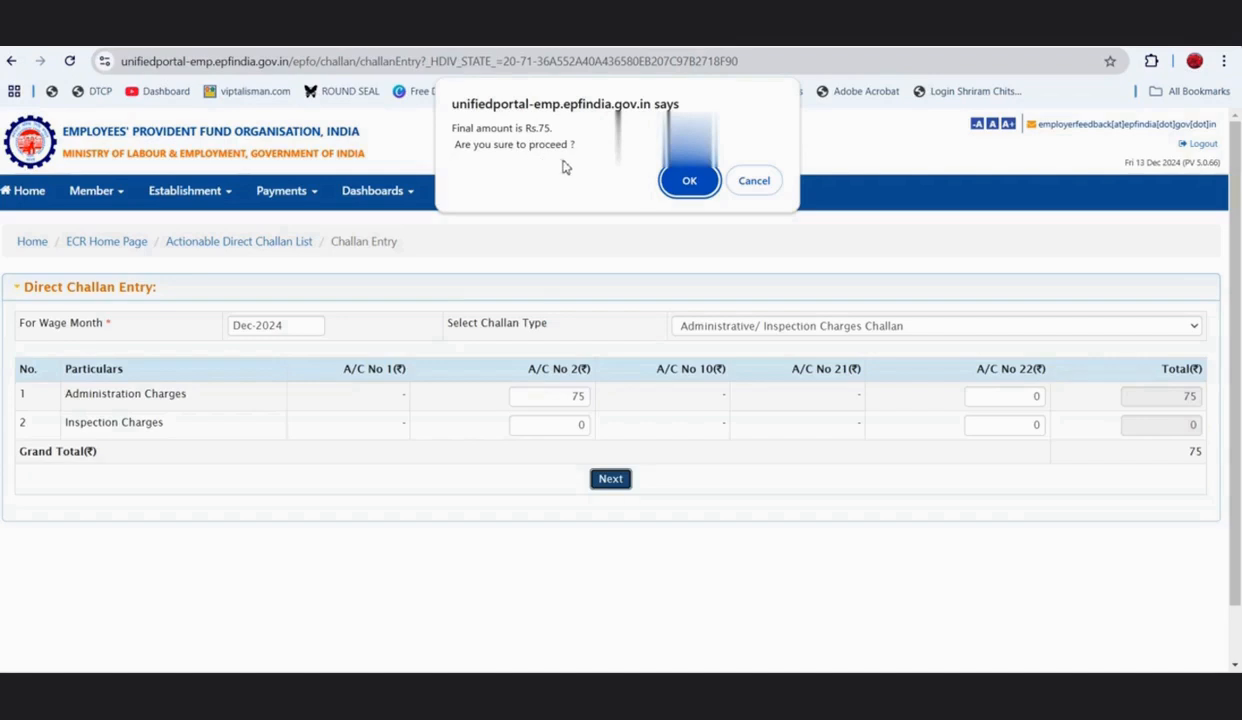
pyautogui.click(688, 181)
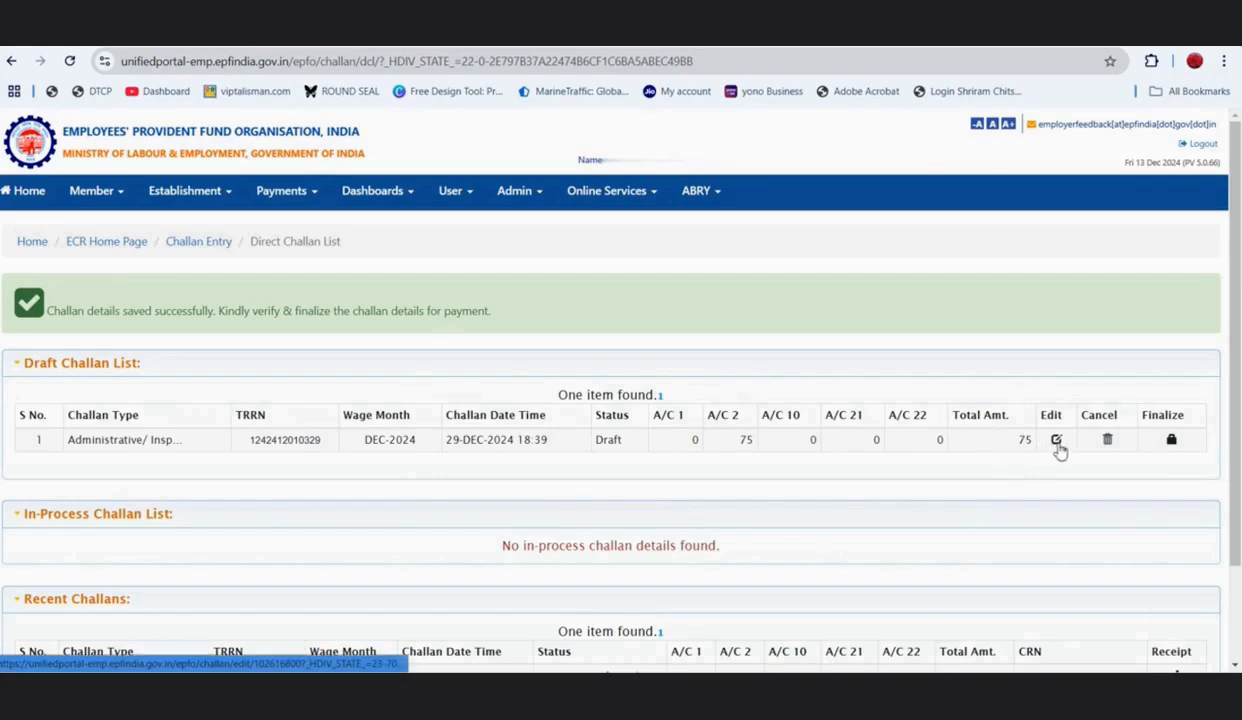
# - Update the draft challan's administration charges under A/C No 2 to 500 and finalize the challan
pyautogui.click(1057, 447)
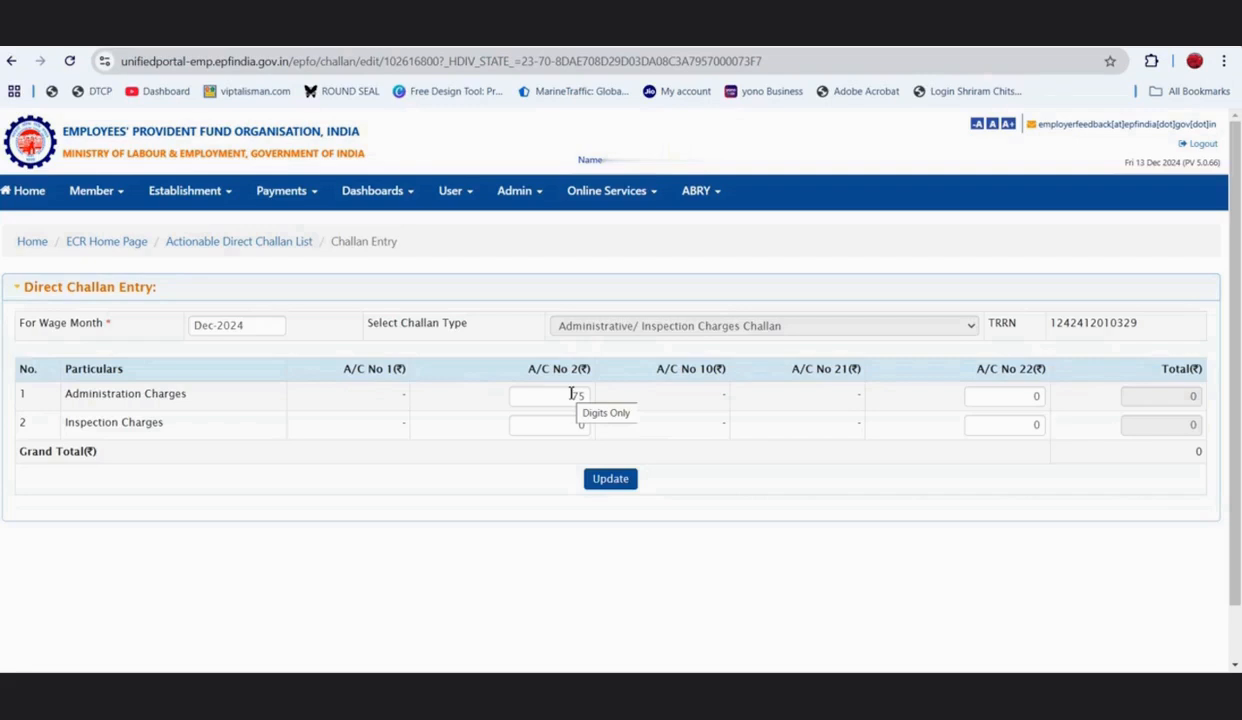
pyautogui.click(571, 394)
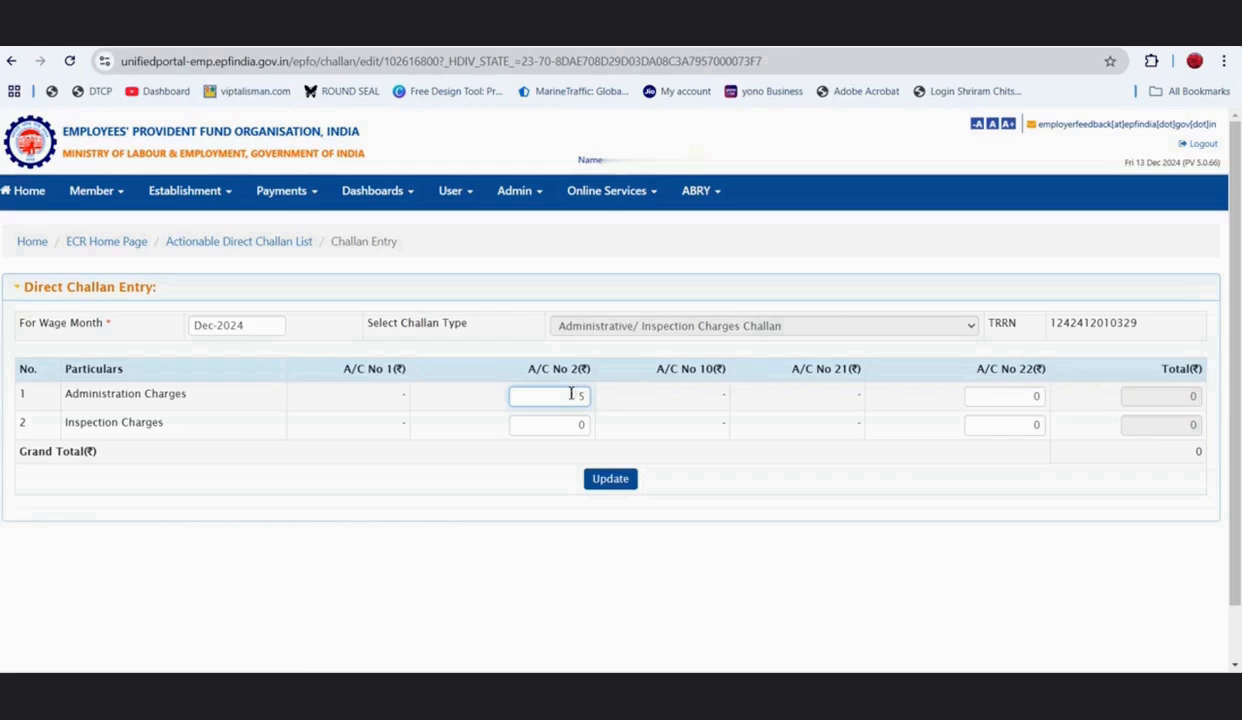
pyautogui.press('BackSpace')
pyautogui.write('500')
pyautogui.click(612, 481)
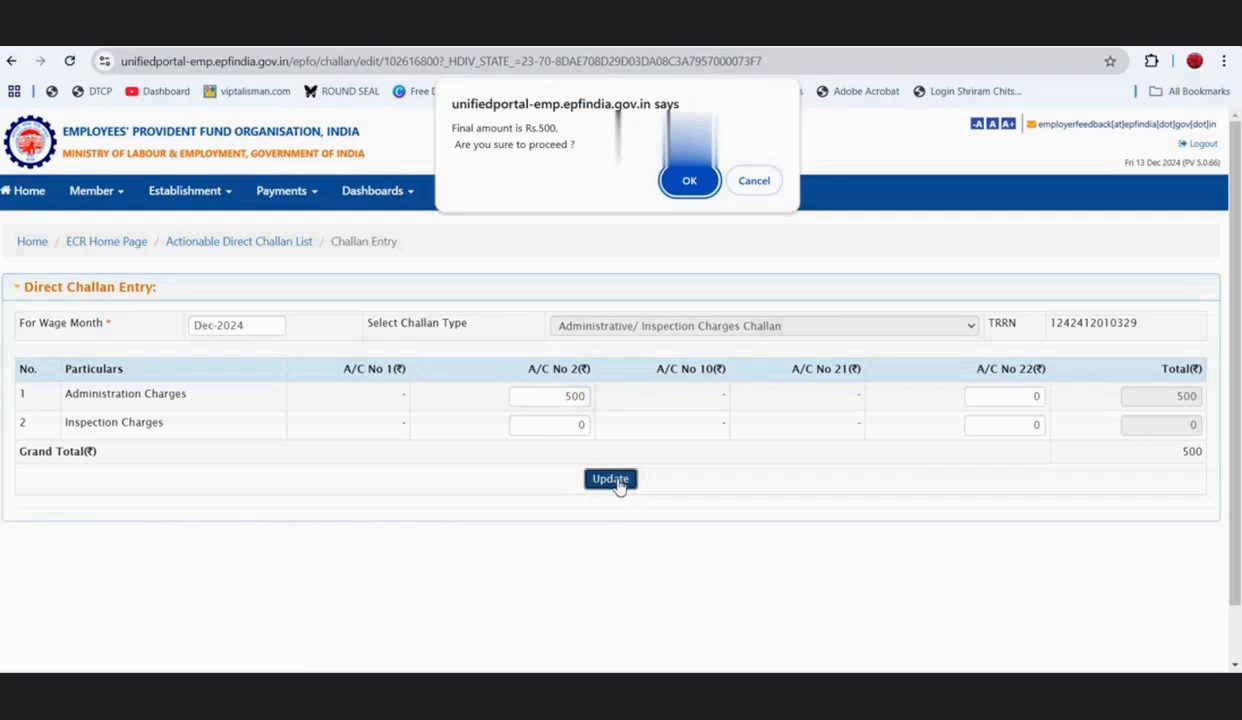
pyautogui.click(689, 183)
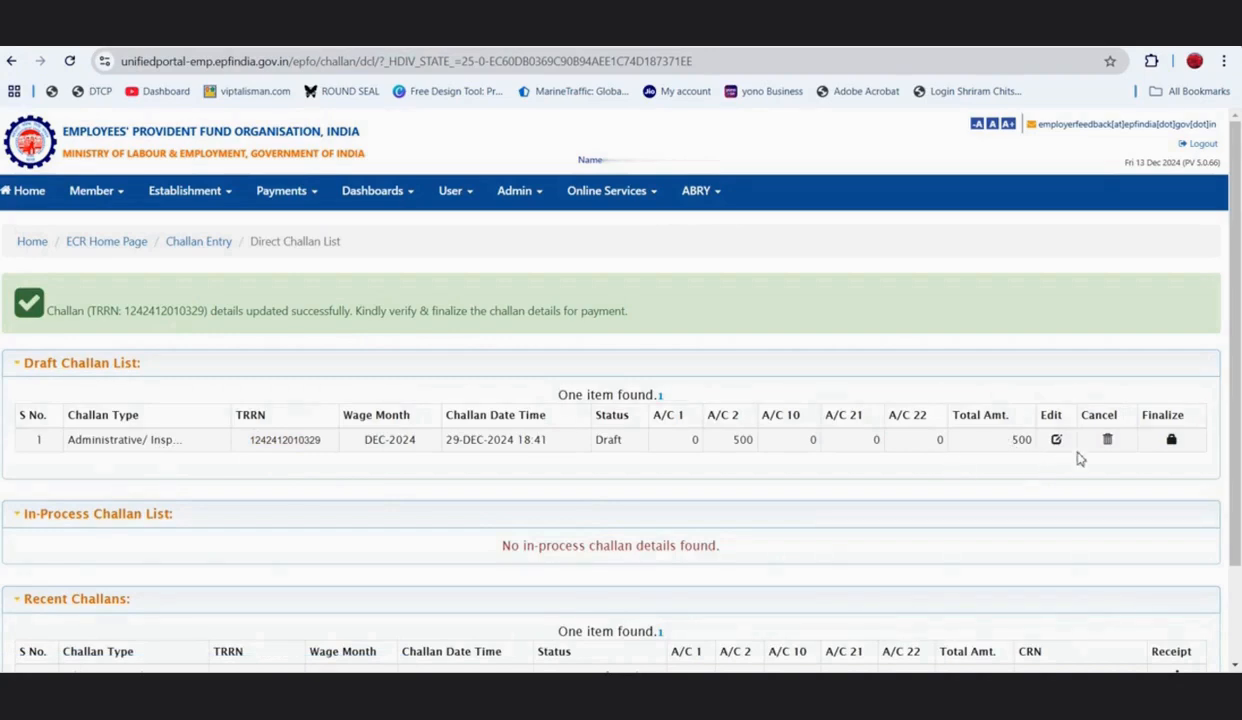
pyautogui.click(1172, 442)
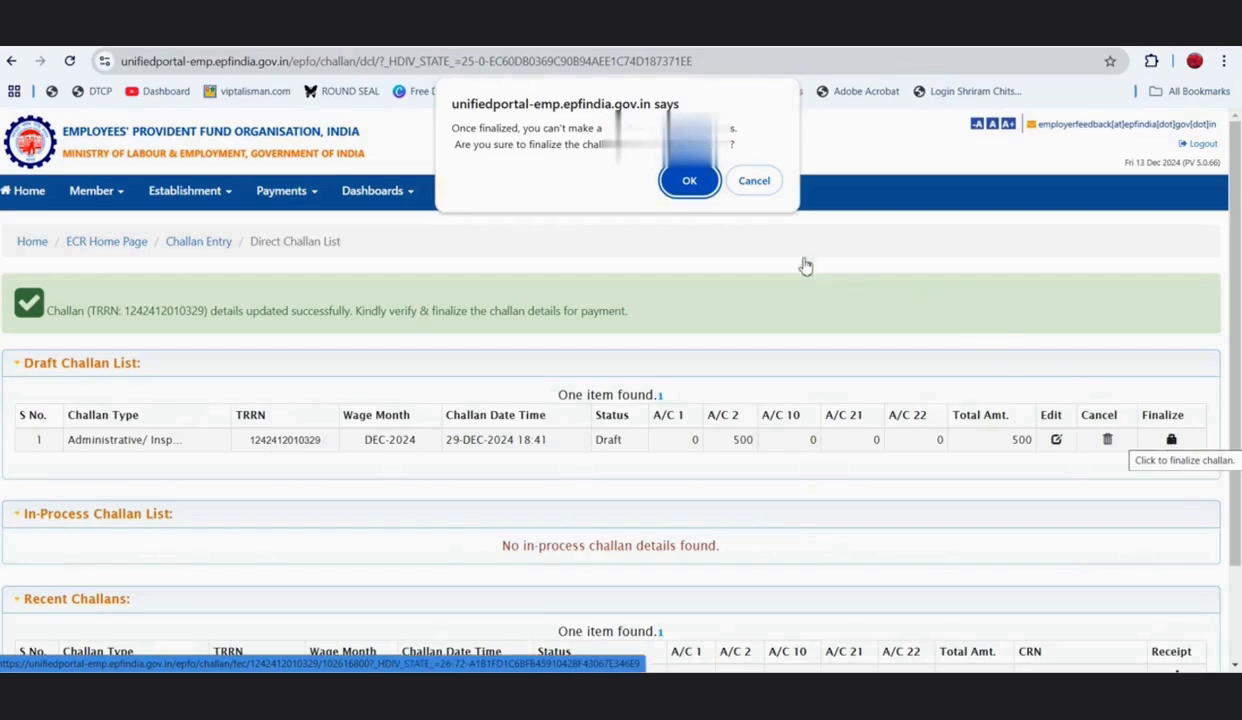
pyautogui.click(688, 180)
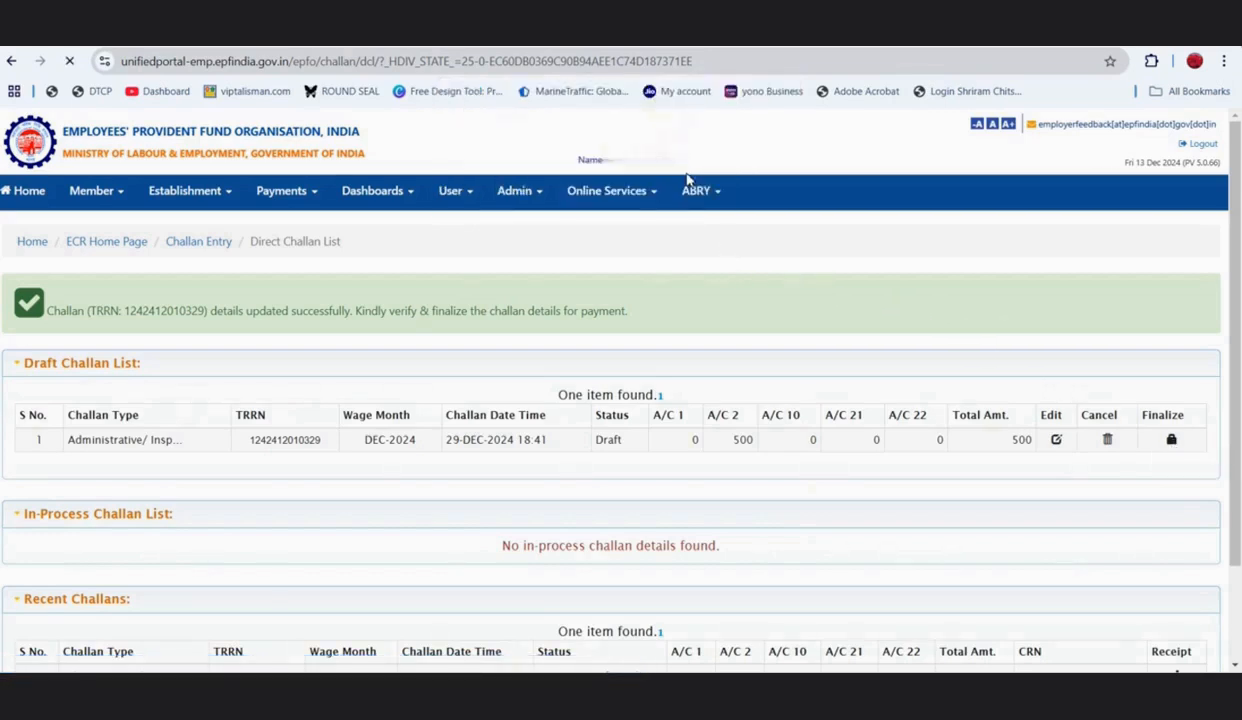